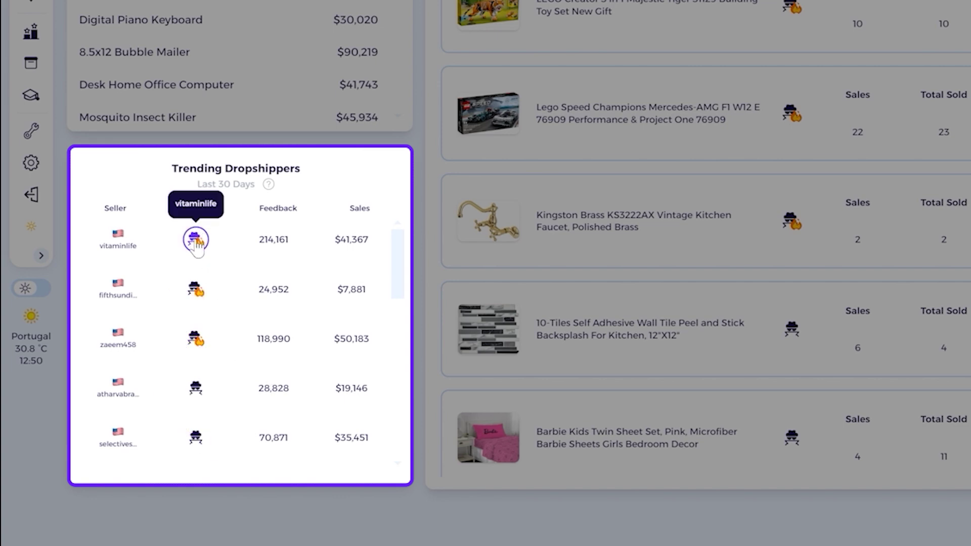
- Open seller statistics for vitaminlife, fifthsundirect, zaeem458 and atharvabrands in separate tabs
click(196, 240)
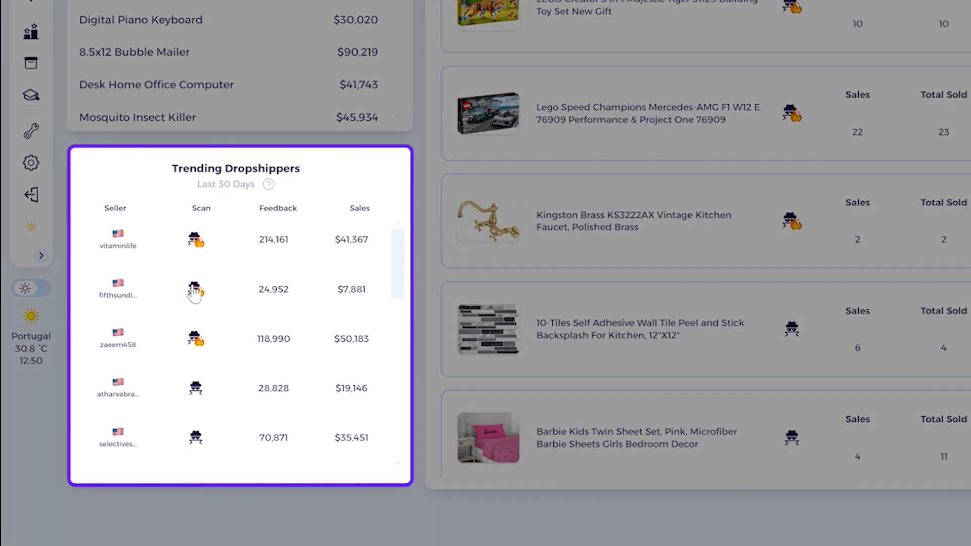
right_click(194, 290)
key(Escape)
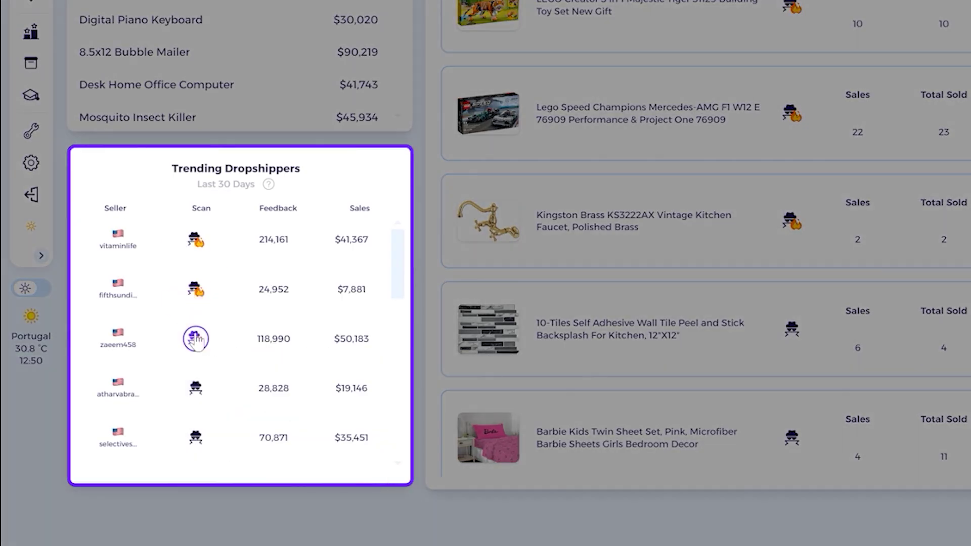
right_click(196, 339)
key(Escape)
right_click(196, 388)
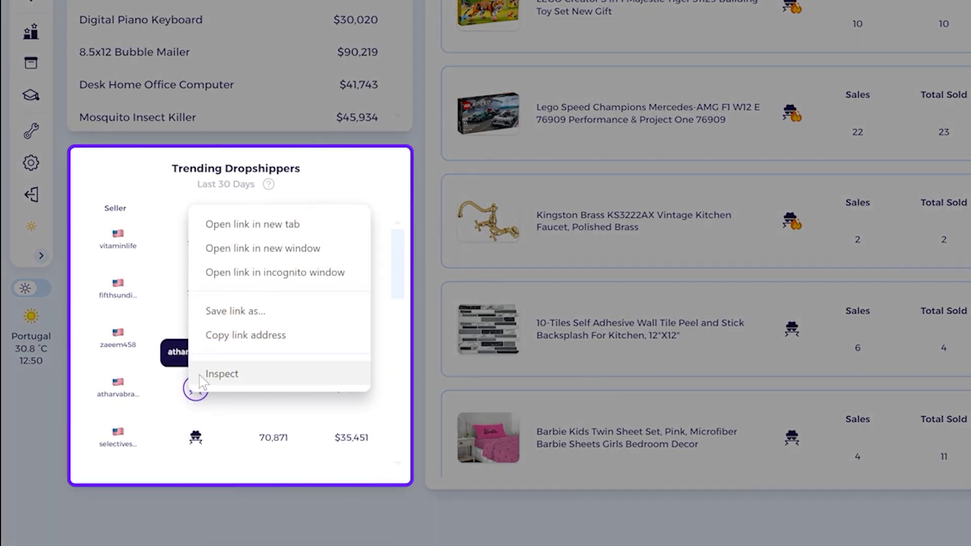
key(Escape)
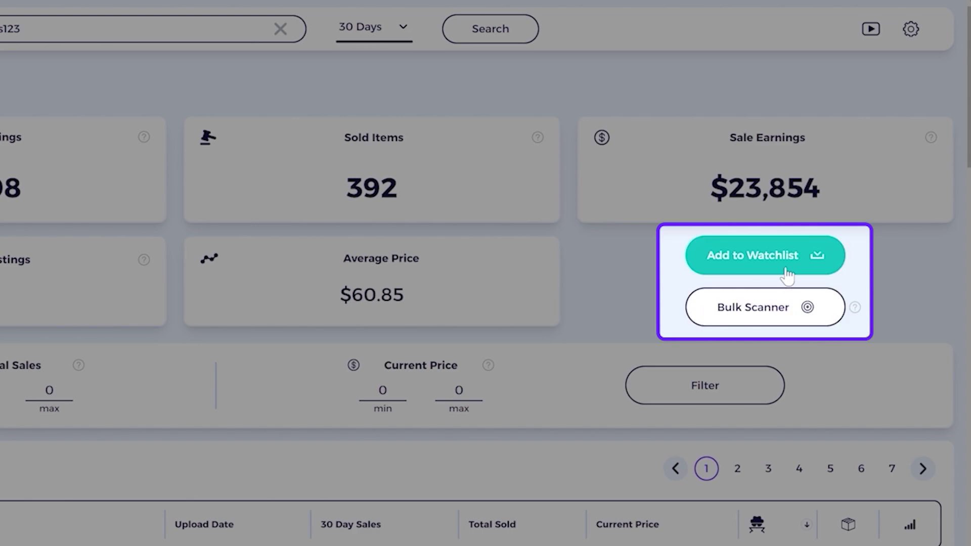
- Add selectivesales123 to the watchlist and edit its competitor note to 'good wl supplier'
click(765, 255)
text(good wl supplier)
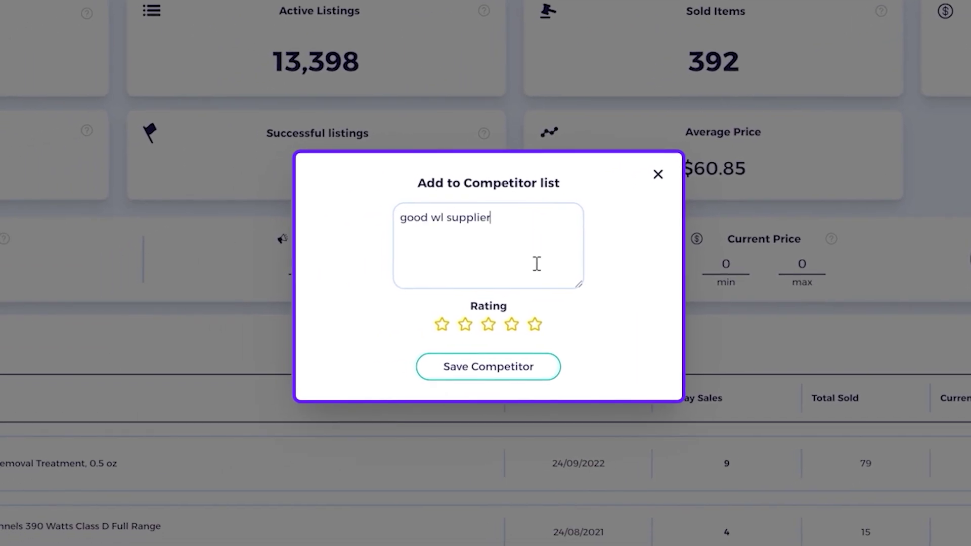
drag(516, 220, 380, 228)
click(418, 220)
mouse_move(402, 220)
mouse_down()
mouse_move(508, 220)
mouse_move(378, 228)
mouse_up()
click(552, 220)
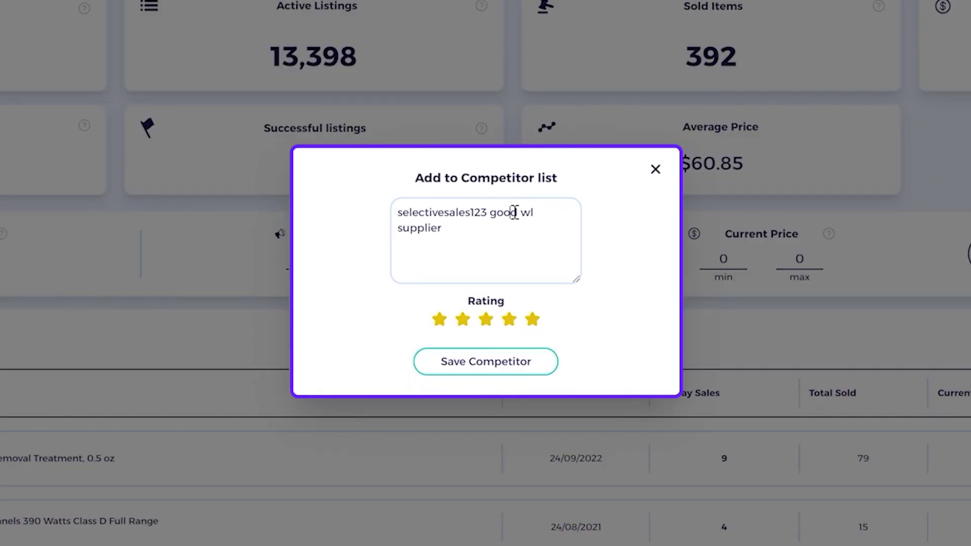
drag(516, 213, 515, 239)
click(509, 219)
- Save selectivesales123 as a five-star competitor and move back through the seller tabs
click(531, 361)
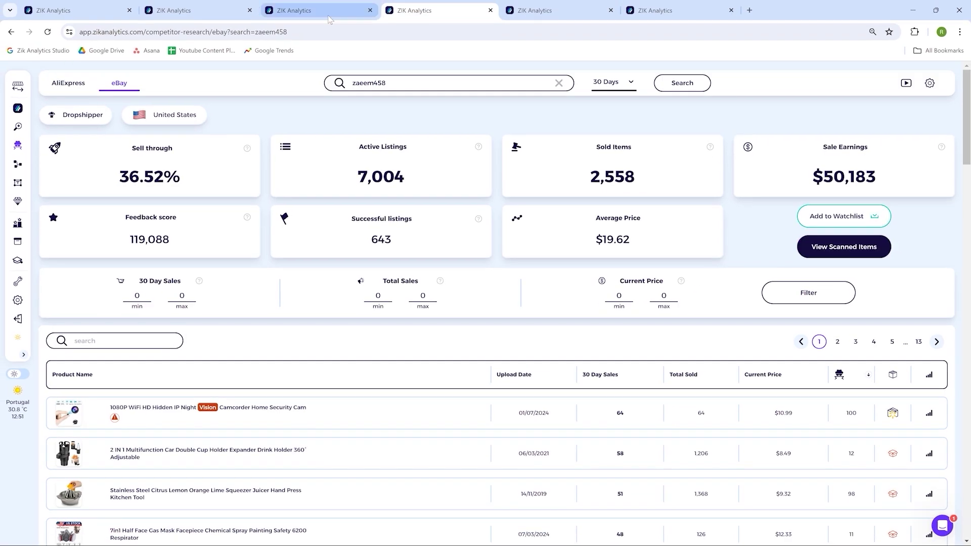
key(ctrl+shift+Tab)
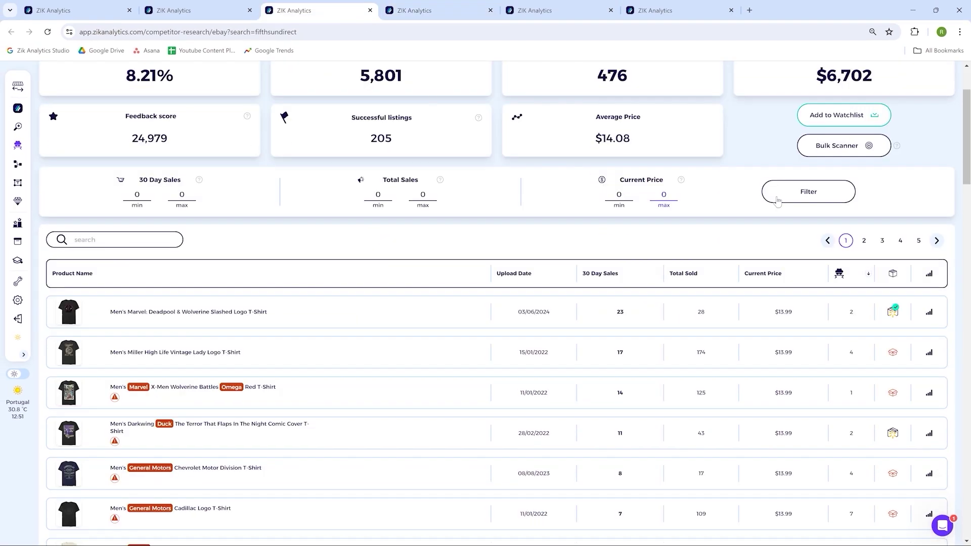
scroll(838, 260, up, 1)
key(ctrl+shift+Tab)
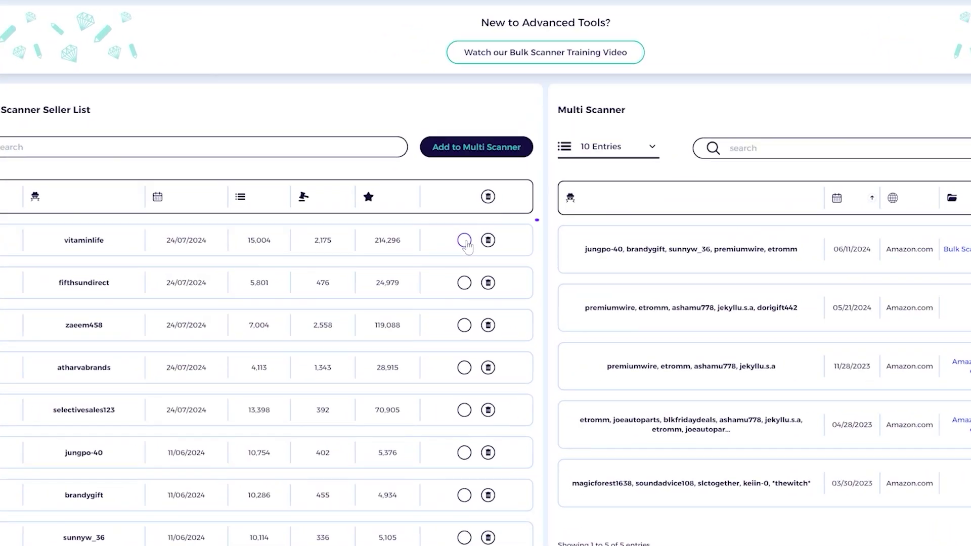
click(465, 240)
click(465, 282)
click(465, 325)
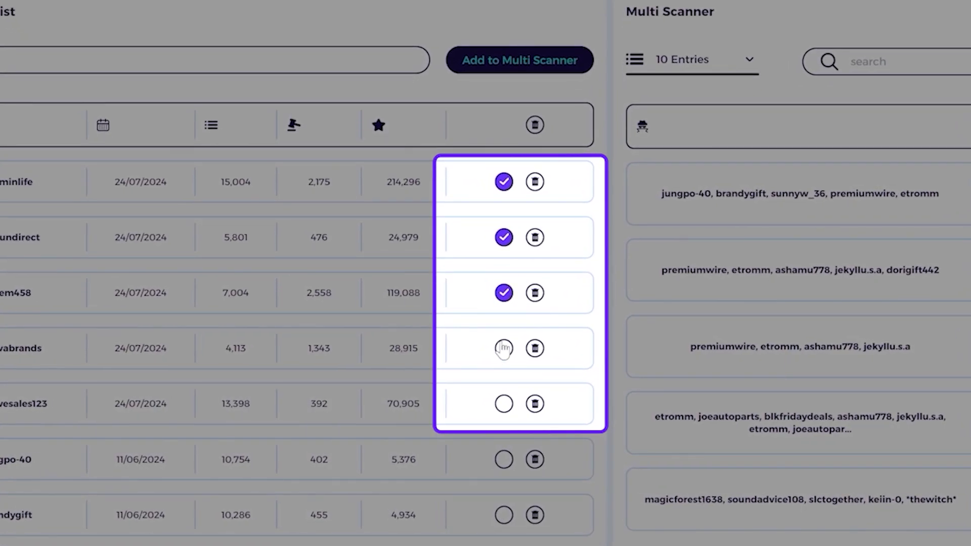
click(465, 368)
click(504, 403)
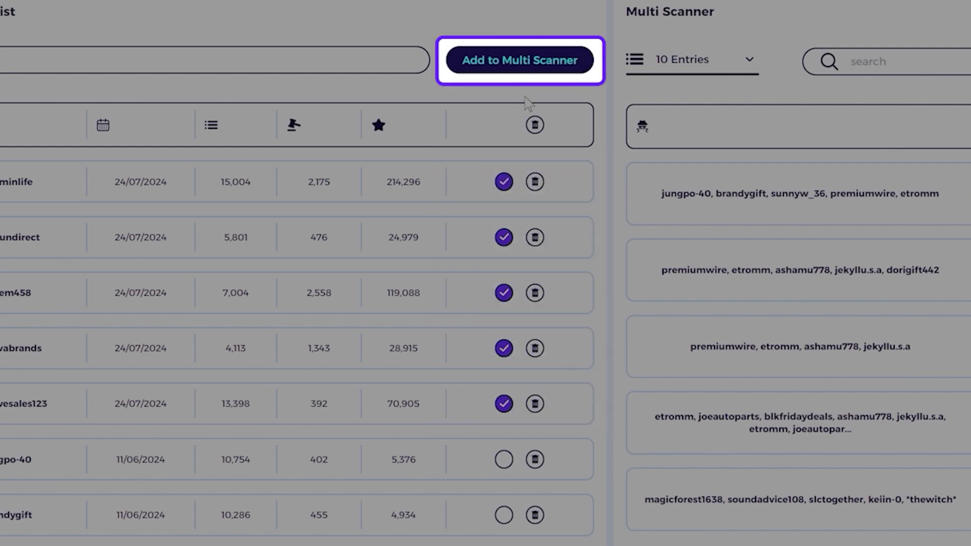
- Create a scan request for the checked sellers with minimum price 15 and minimum sales 6
click(520, 60)
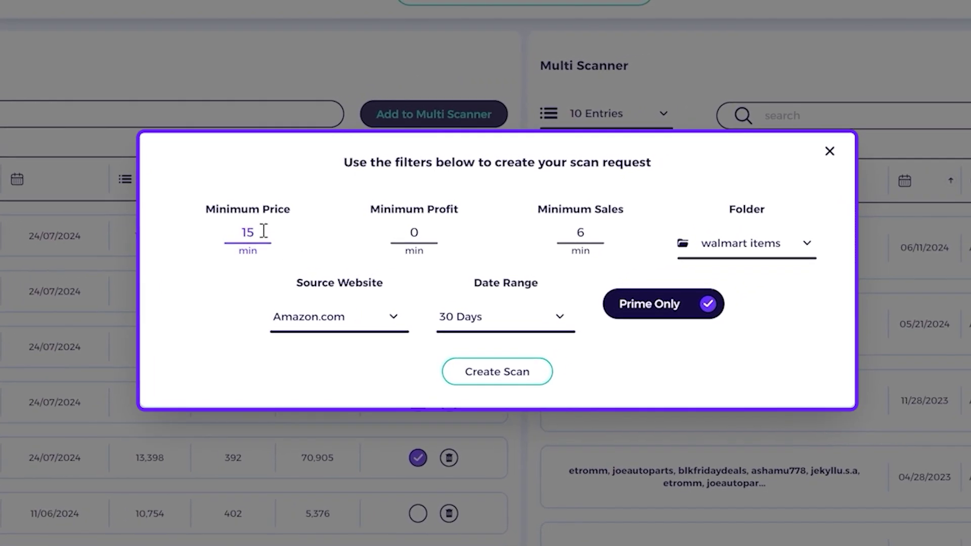
drag(263, 233, 210, 238)
drag(594, 232, 557, 239)
click(594, 232)
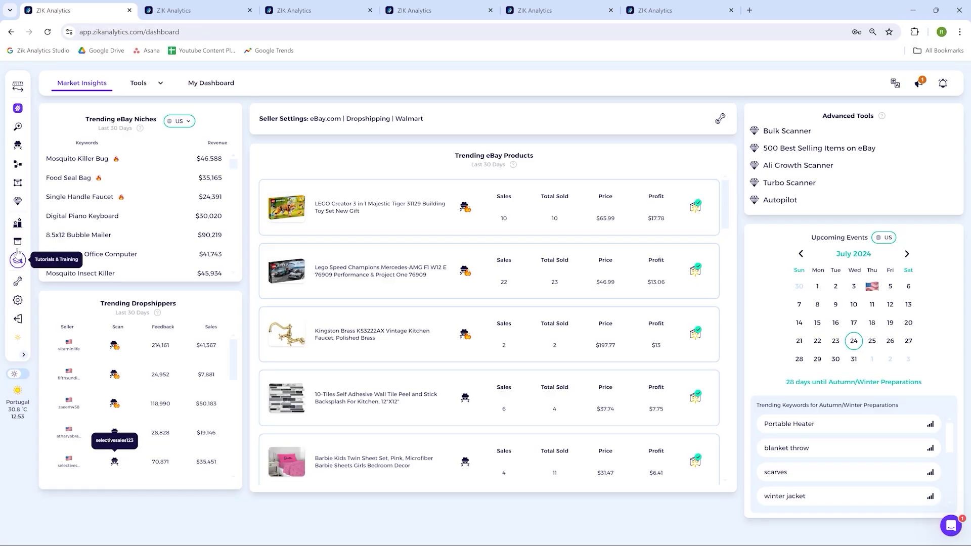
- Create a new product folder named '24 july wl pr' for the scan results
click(18, 241)
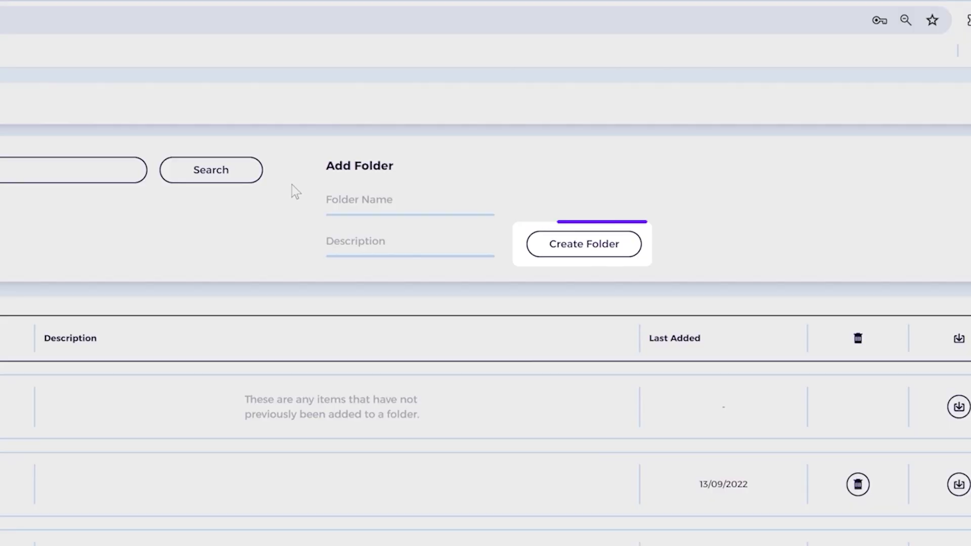
click(654, 186)
click(531, 185)
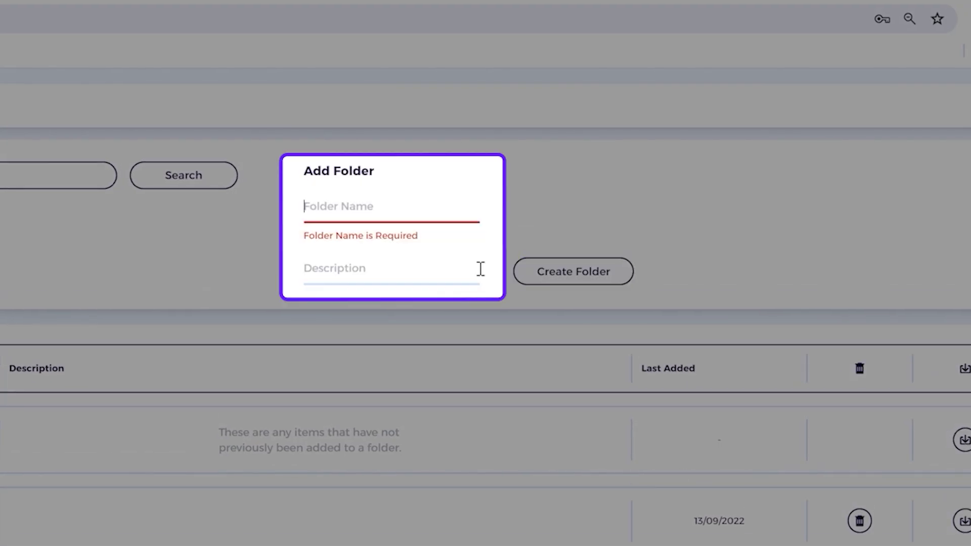
text(24 j)
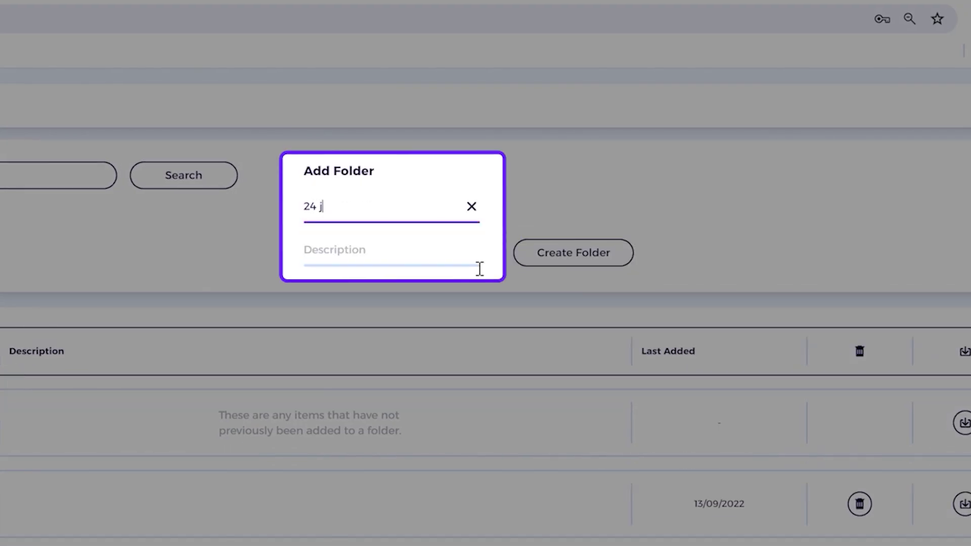
text(uly wl)
text( pr)
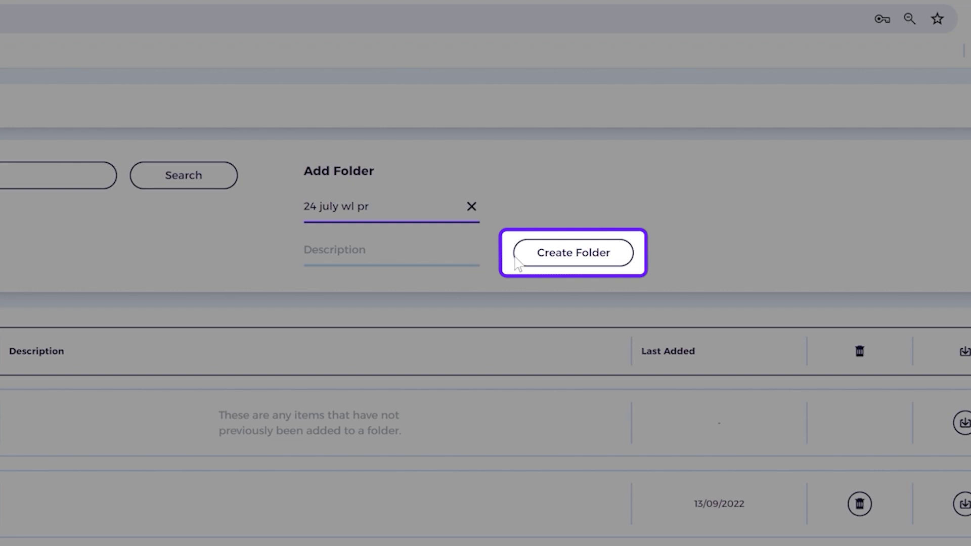
click(574, 253)
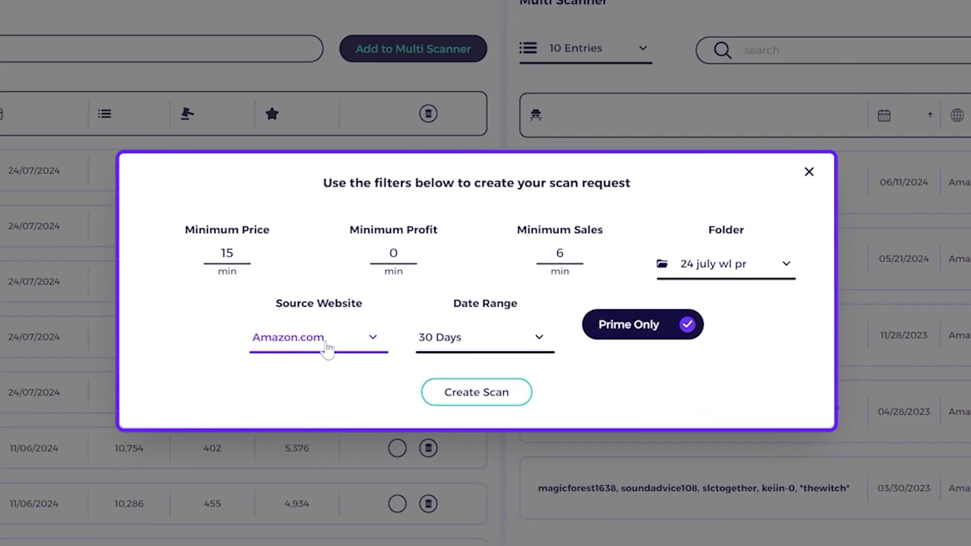
- Create the scan request with Walmart.com as the source website
click(329, 341)
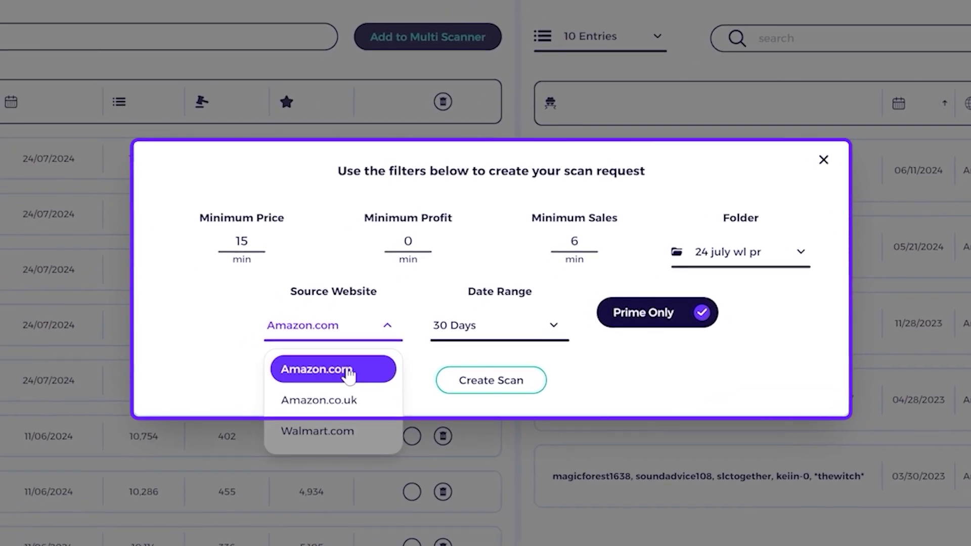
click(333, 429)
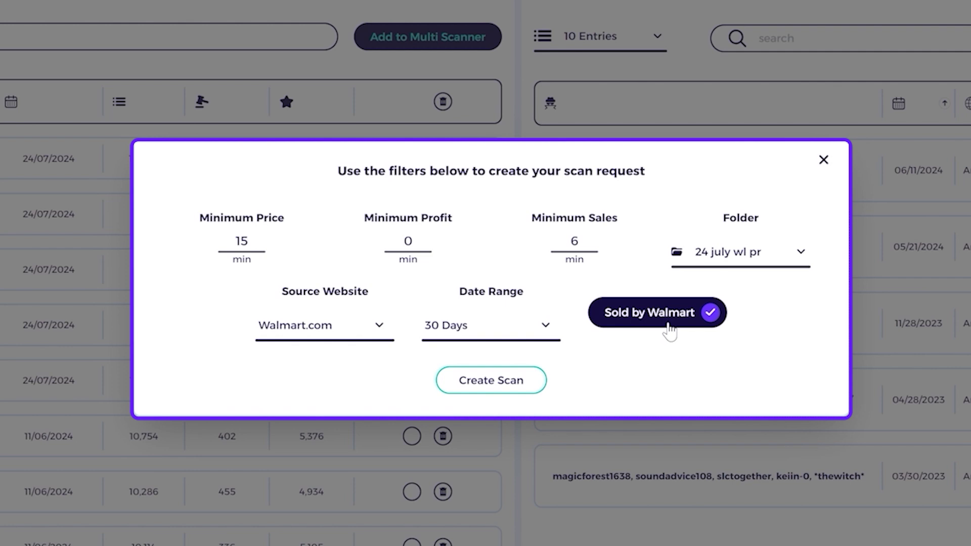
click(377, 325)
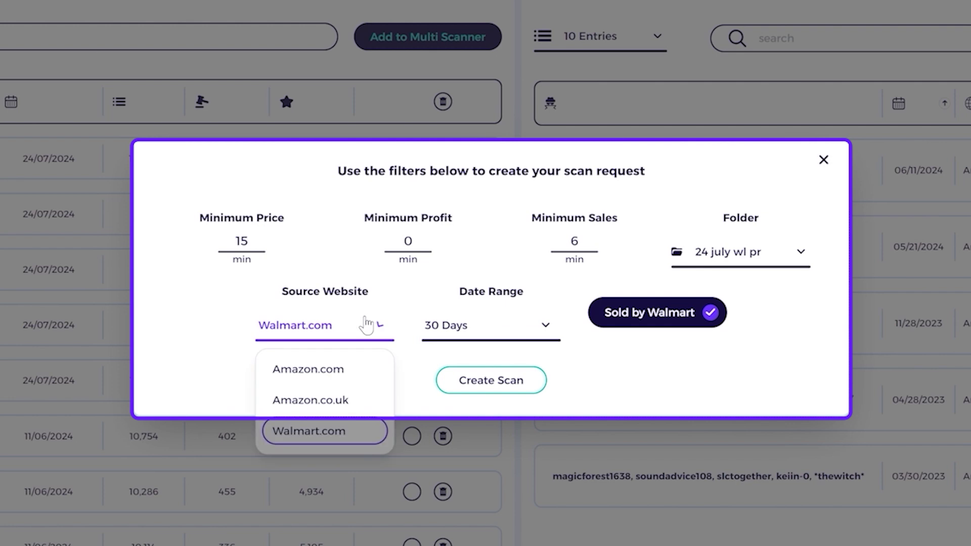
click(337, 371)
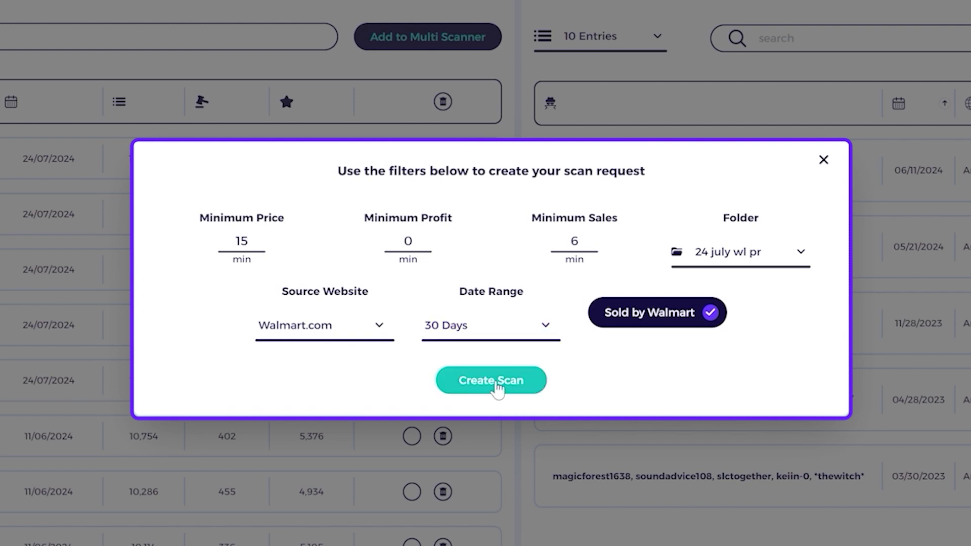
click(499, 383)
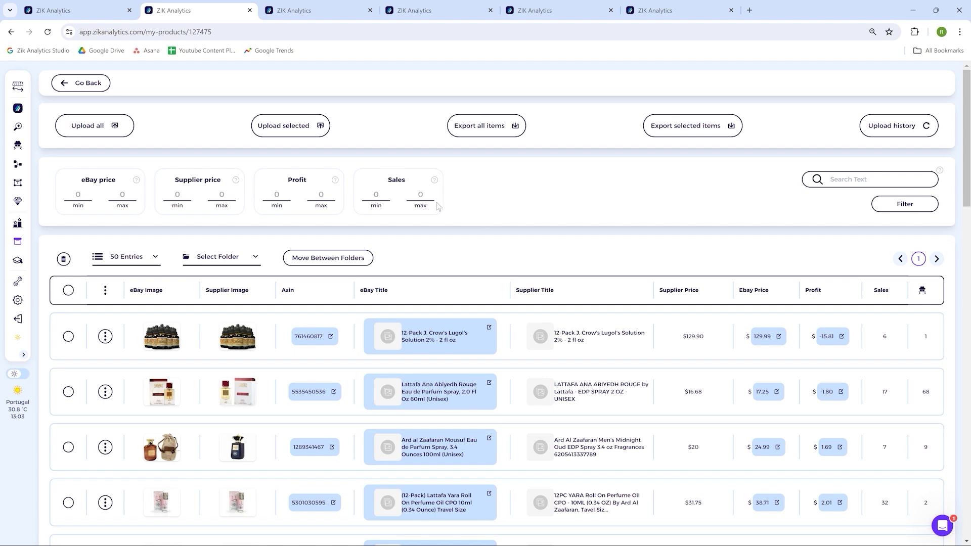
- Filter the products by minimum sales and add the plasma loudspeaker to the selection
click(372, 194)
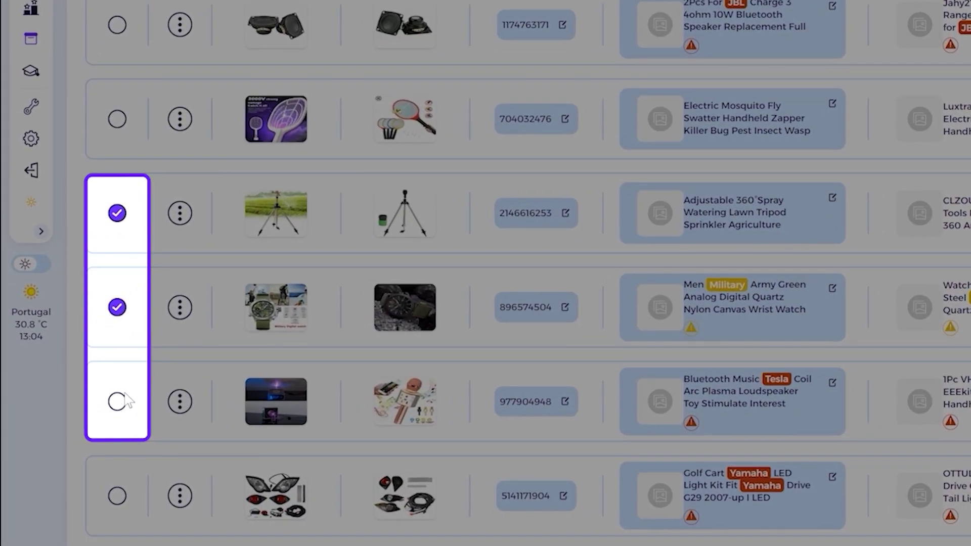
click(118, 401)
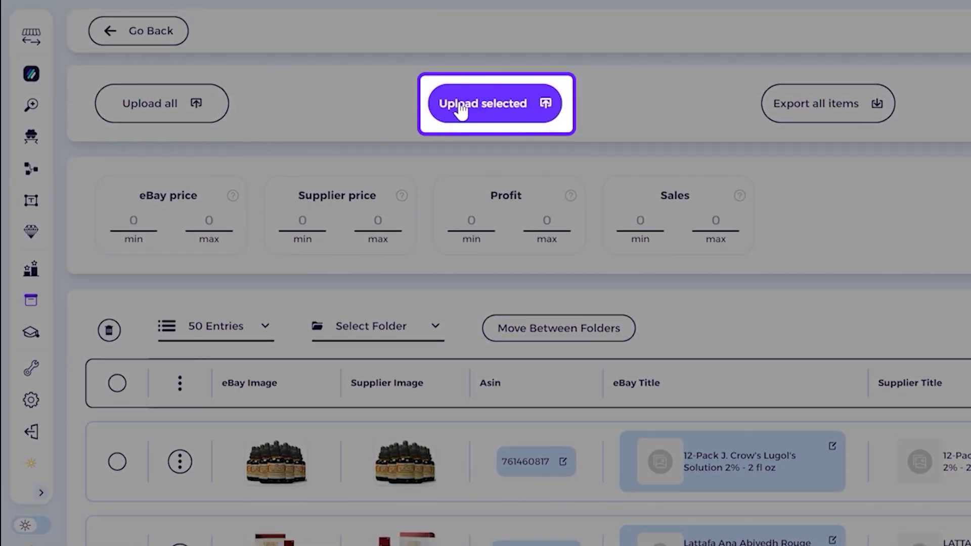
- Start uploading the selected products to the store
click(460, 106)
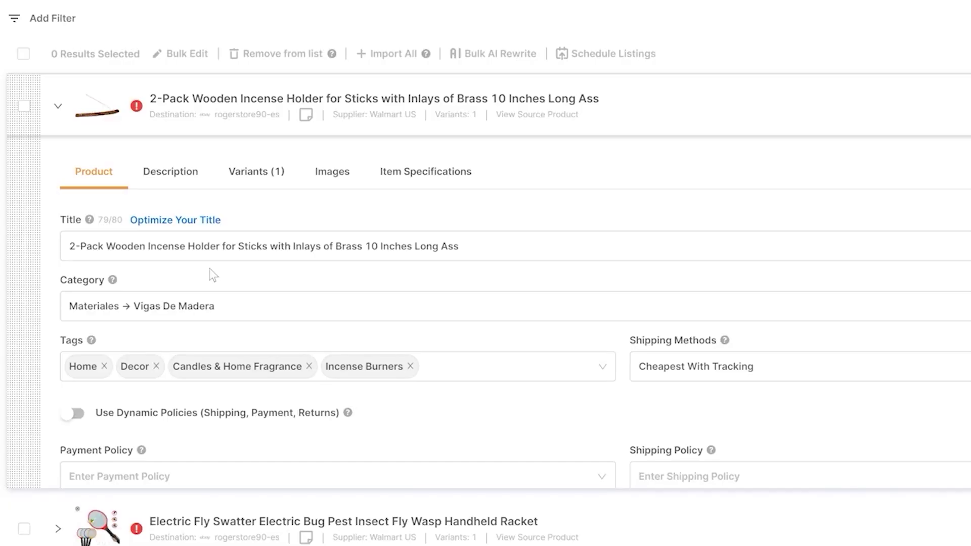
- Show the description of the 2-Pack Wooden Incense Holder draft
click(170, 171)
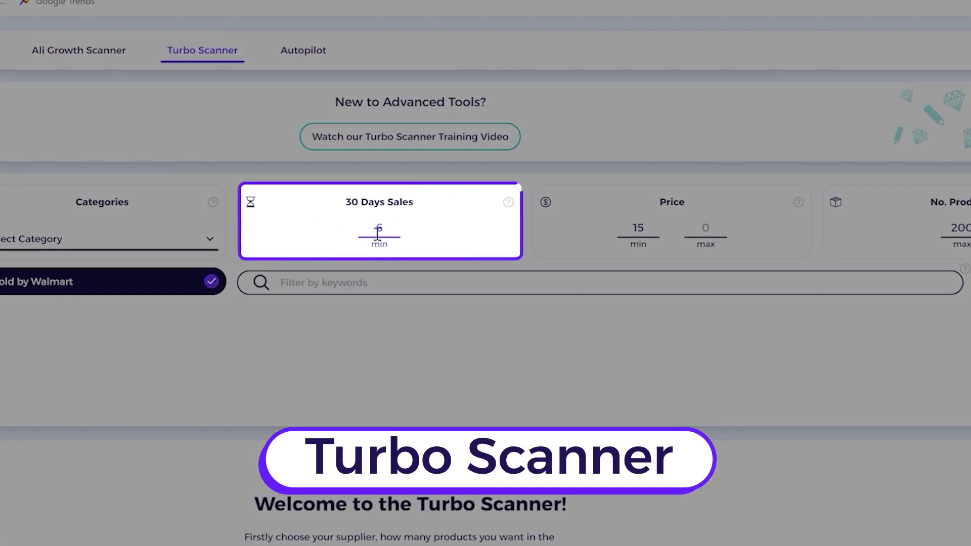
double_click(480, 201)
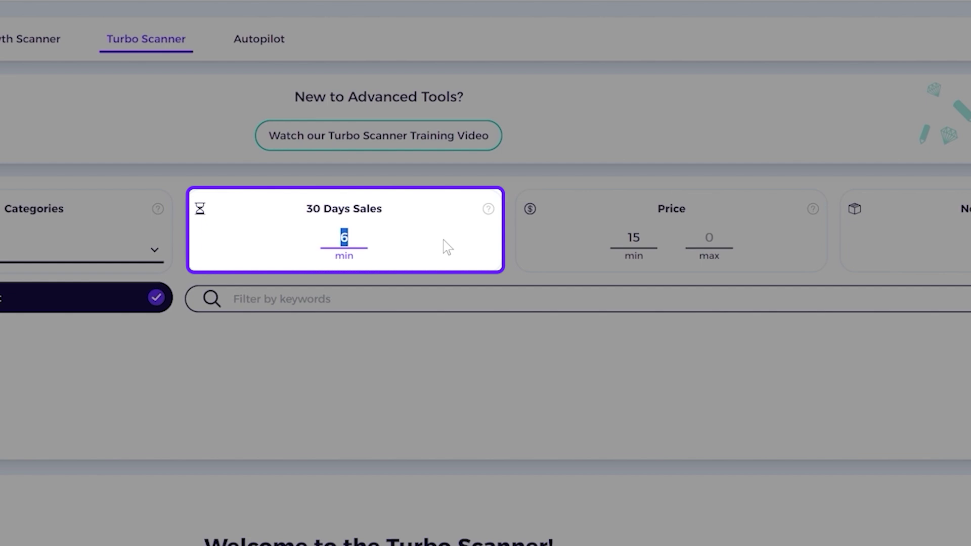
double_click(634, 238)
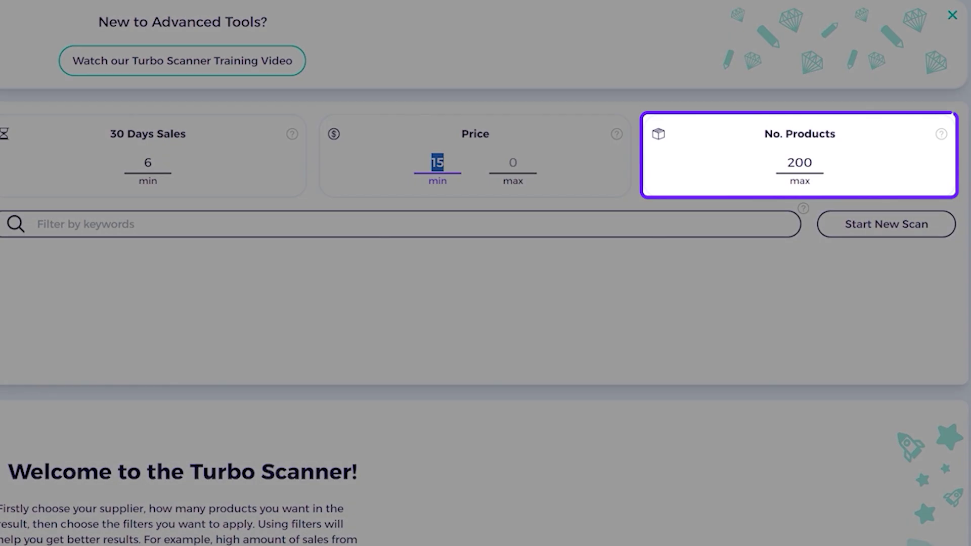
drag(788, 162, 794, 163)
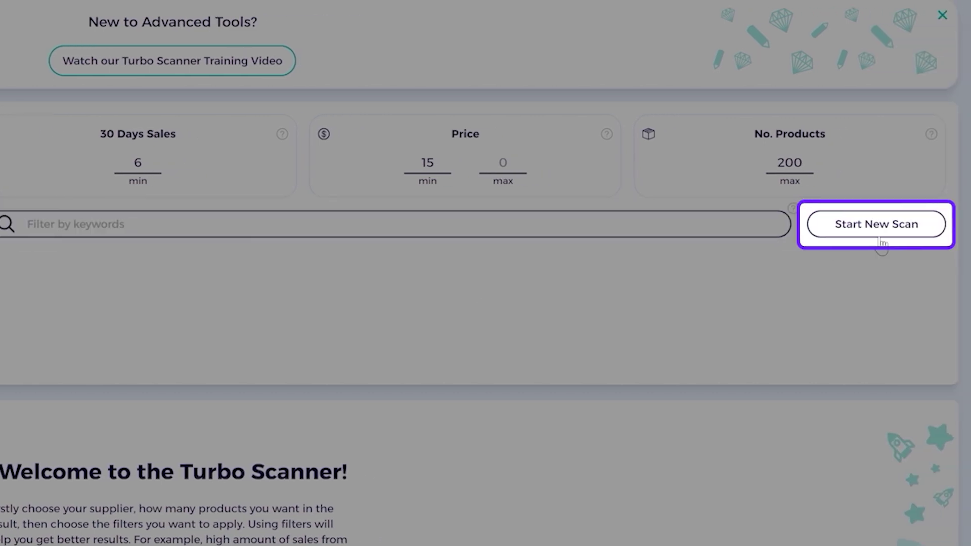
- Start a new Turbo Scanner scan with the current Walmart filters
click(886, 237)
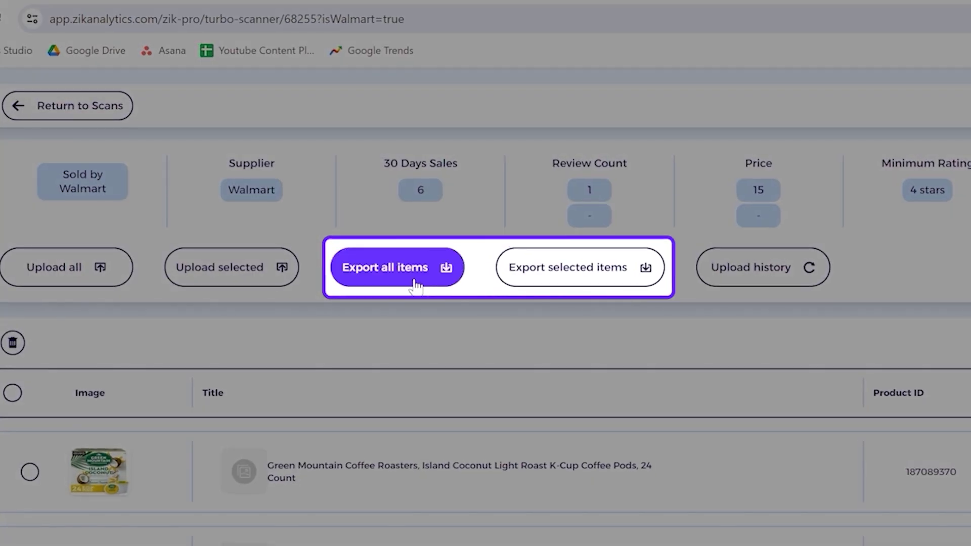
- Bring up the export options for the selected scan results
click(576, 267)
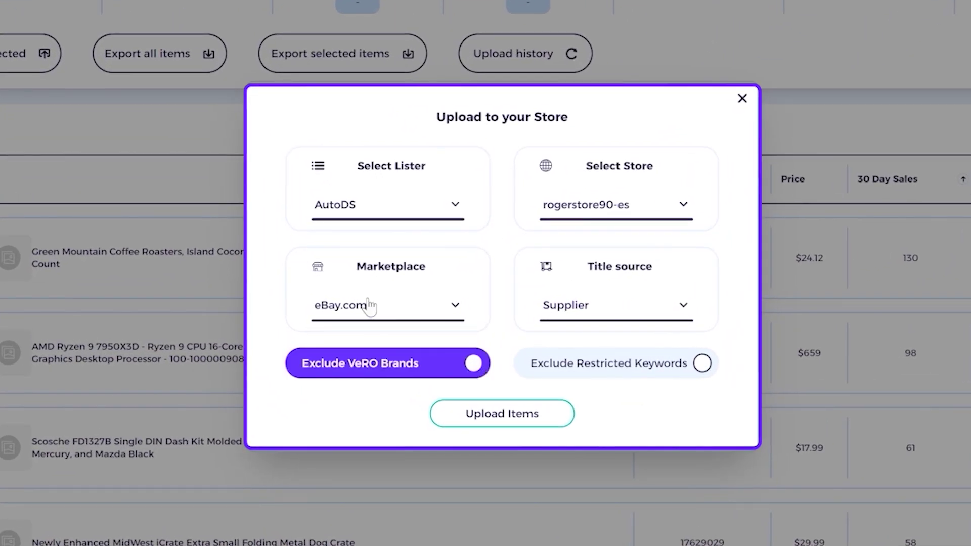
- Switch on Exclude VeRO Brands for the Turbo Scanner upload to eBay.com
click(452, 367)
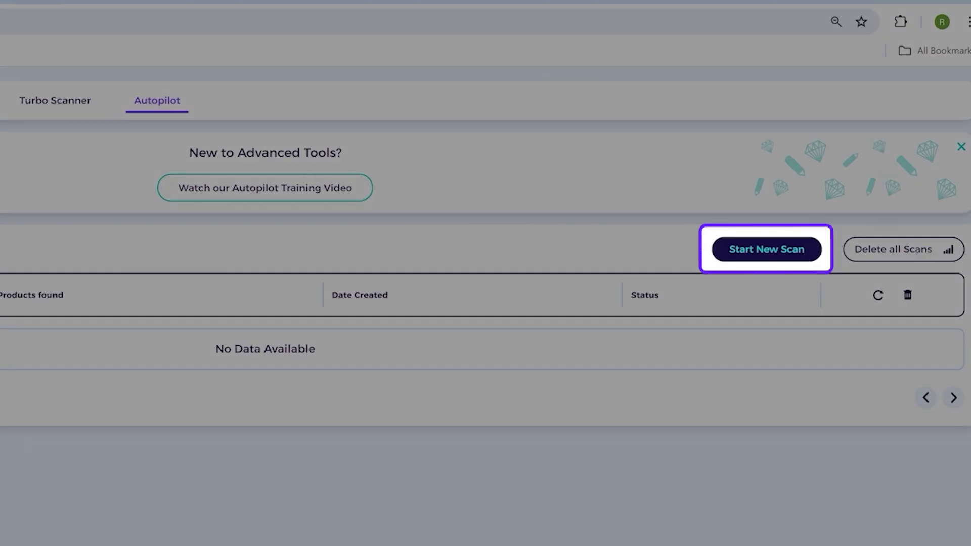
- Start a new Autopilot scan on Walmart.com with every product category selected
click(766, 277)
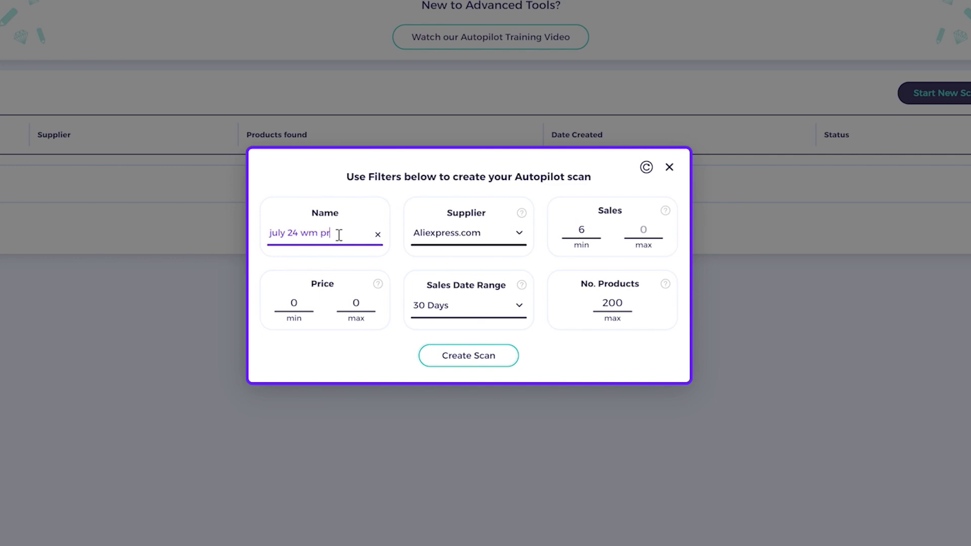
click(469, 232)
click(469, 318)
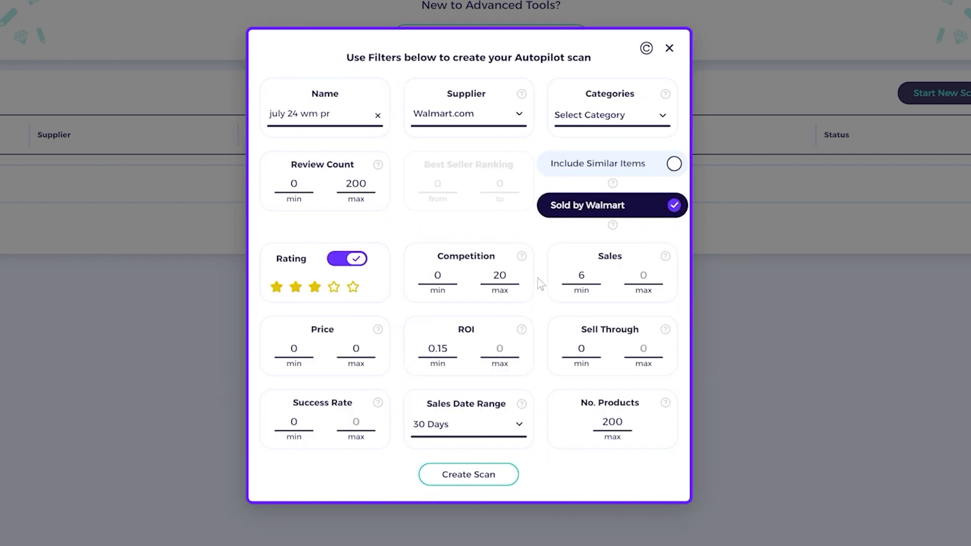
click(674, 164)
click(611, 114)
click(406, 100)
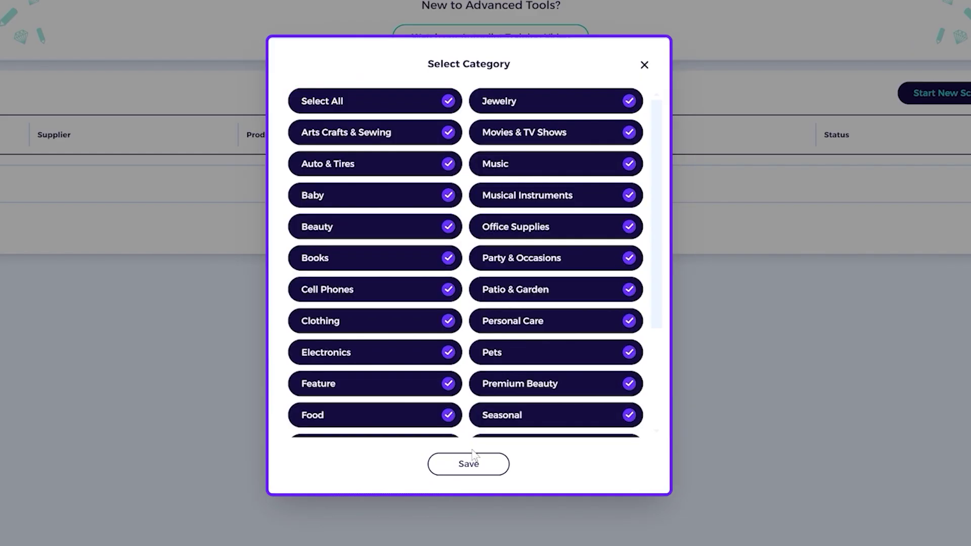
- Include similar items in the scan and set maximum competition to 12
click(468, 463)
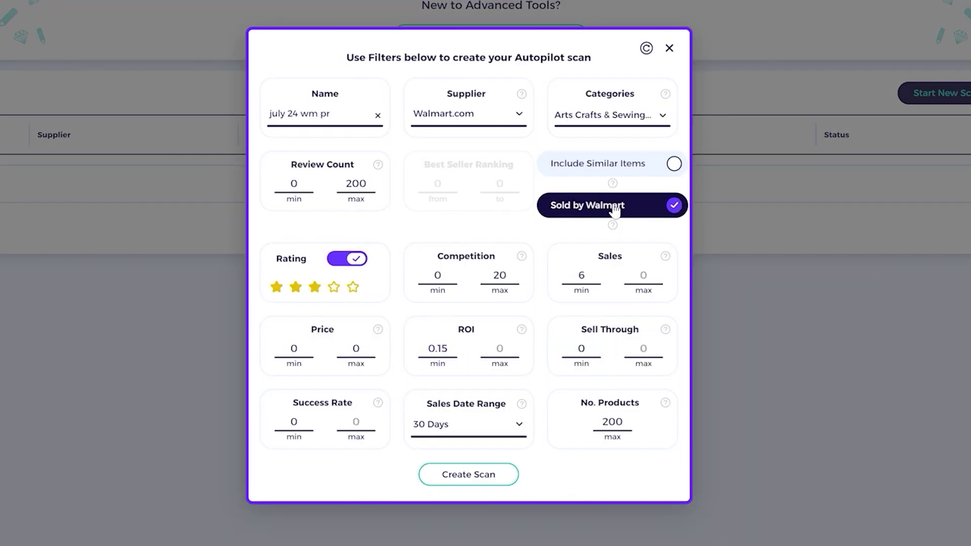
click(648, 169)
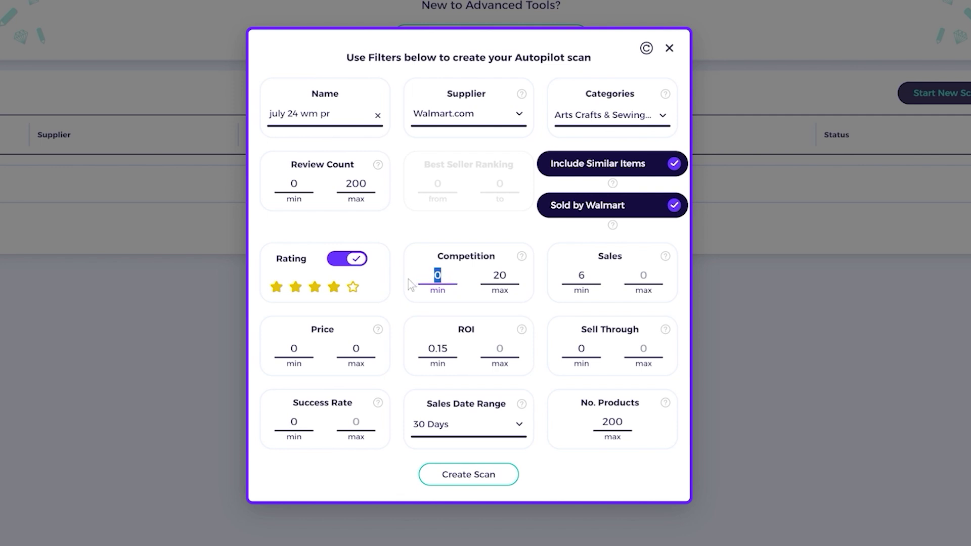
click(507, 278)
text(15)
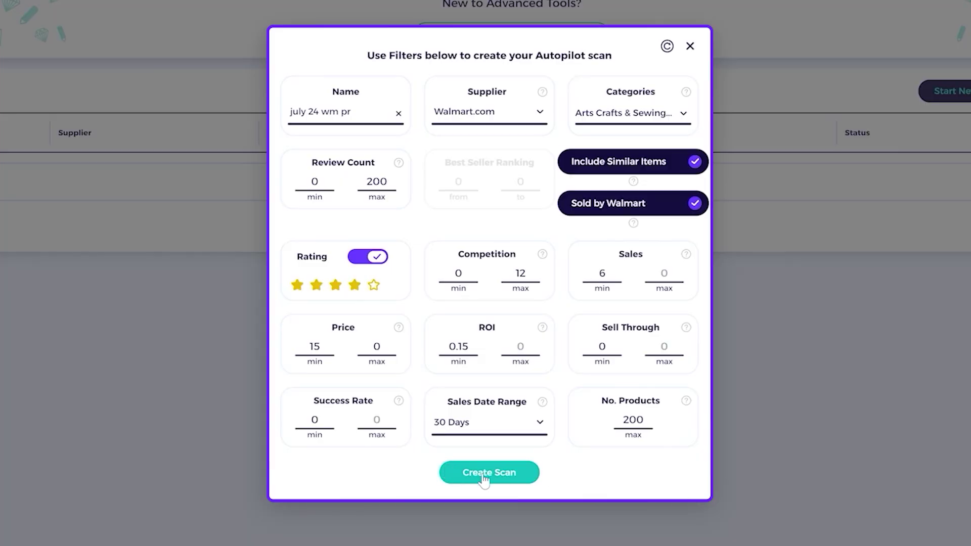
- Create the Walmart Autopilot scan and open its 200 completed results
click(485, 477)
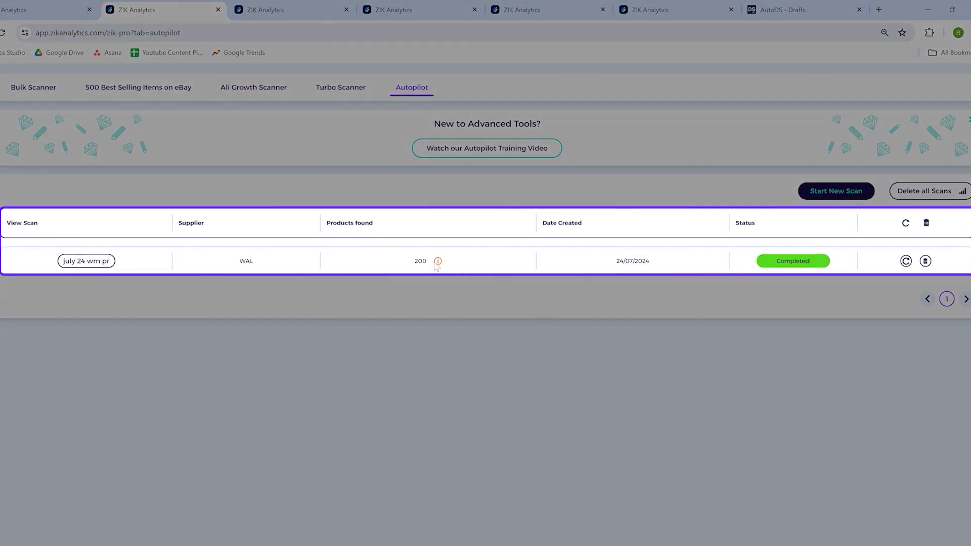
double_click(421, 261)
click(86, 261)
scroll(76, 107, down, 5)
scroll(77, 110, down, 2)
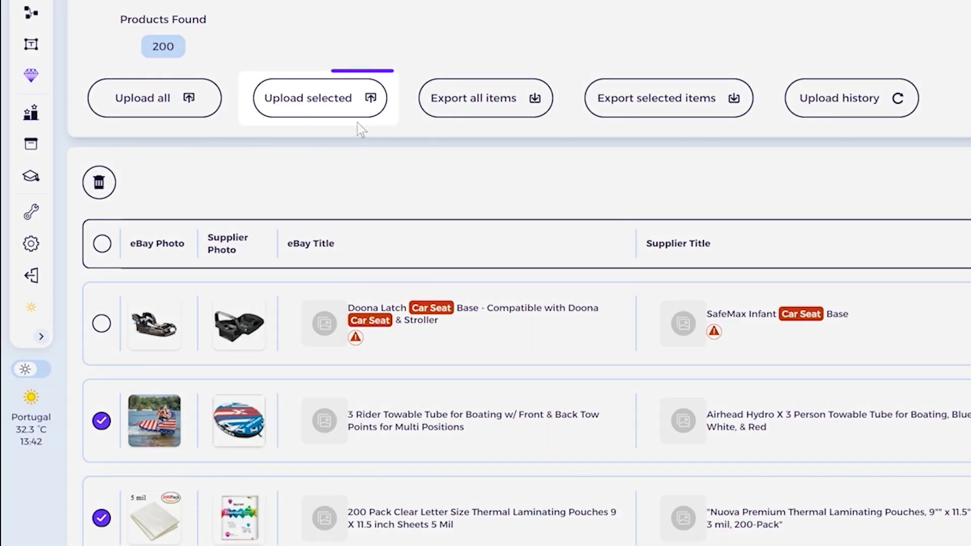
- Upload both selected products to AutoDS store rogerstore90-es without VeRO brands or restricted keywords
click(319, 96)
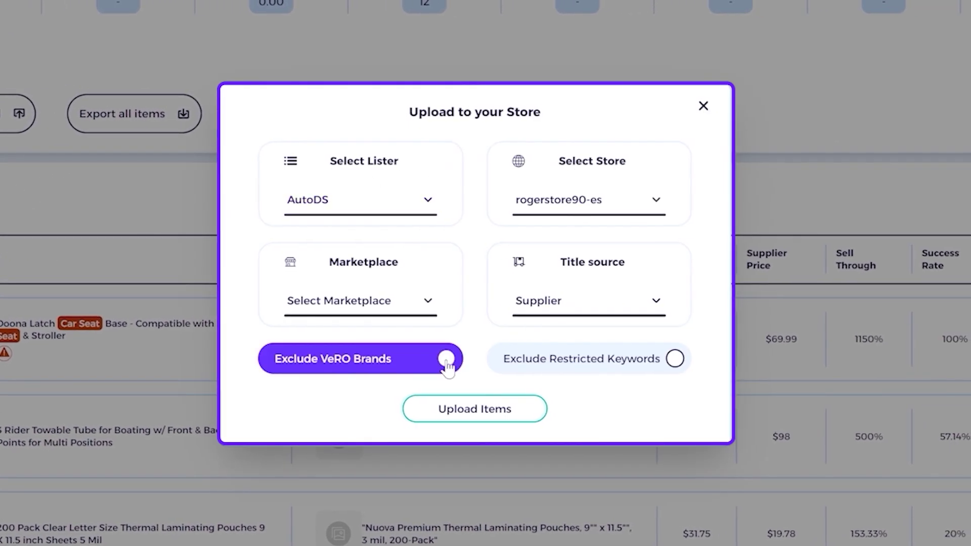
click(445, 359)
click(674, 358)
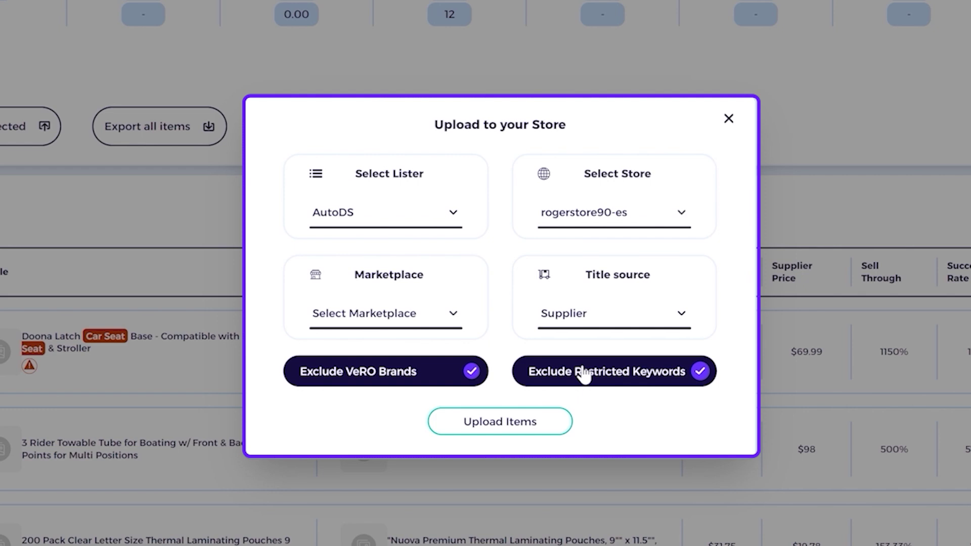
click(513, 423)
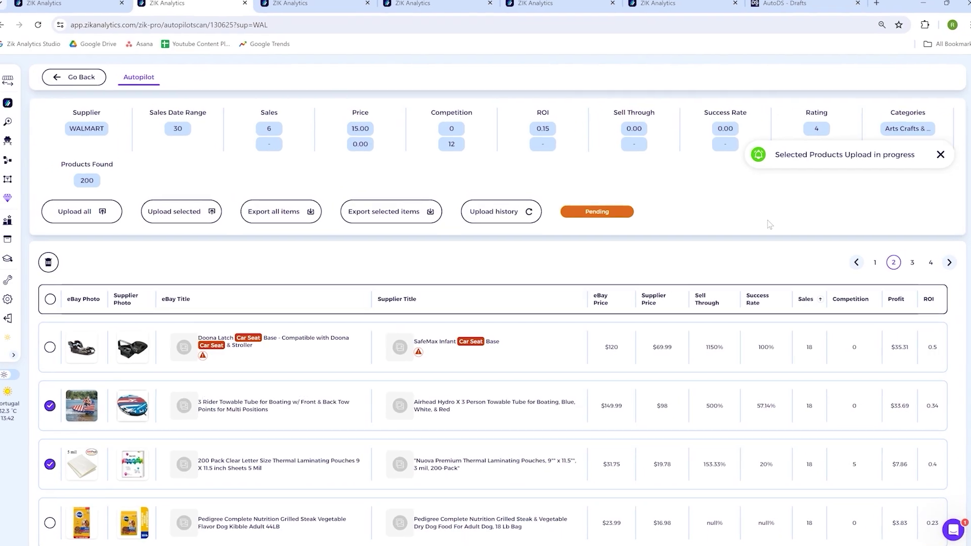
- Bring up a refreshed AutoDS Drafts list
click(774, 10)
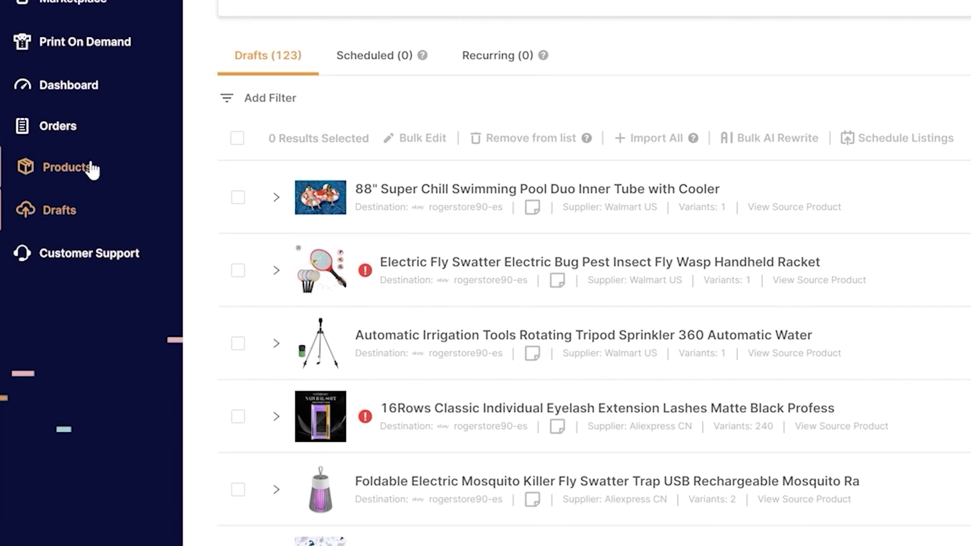
click(93, 180)
click(83, 210)
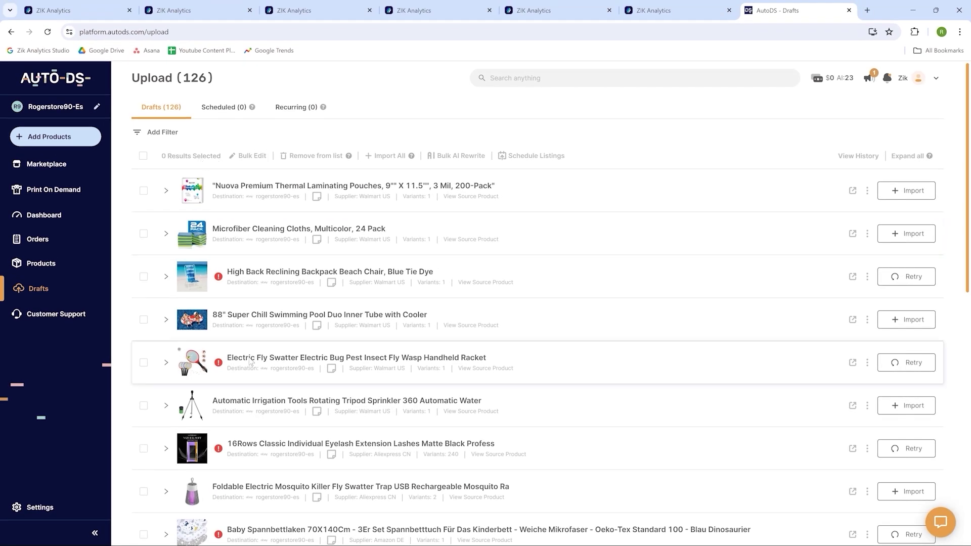
- Import the 88" Super Chill Swimming Pool Duo Inner Tube draft to the store
click(202, 302)
scroll(269, 355, down, 1)
click(166, 269)
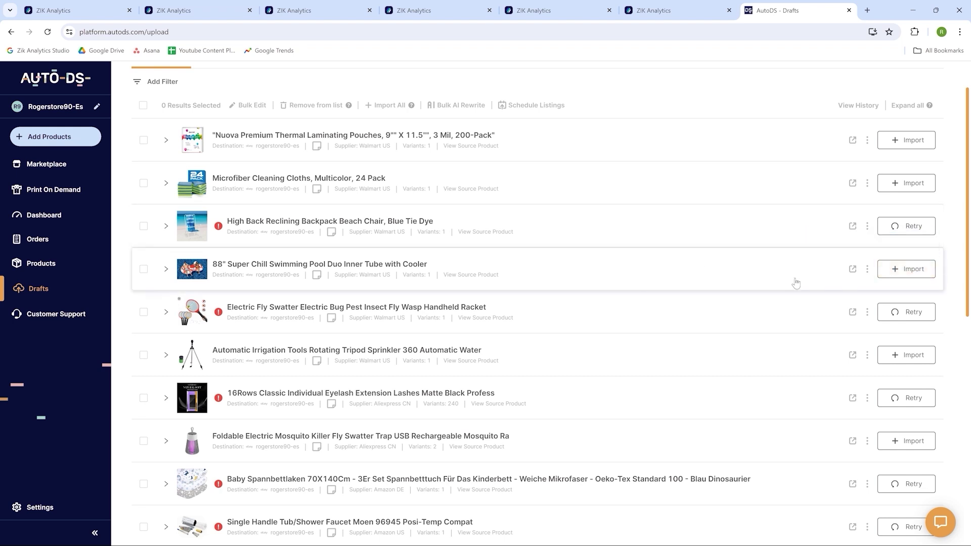
click(906, 269)
scroll(923, 279, up, 1)
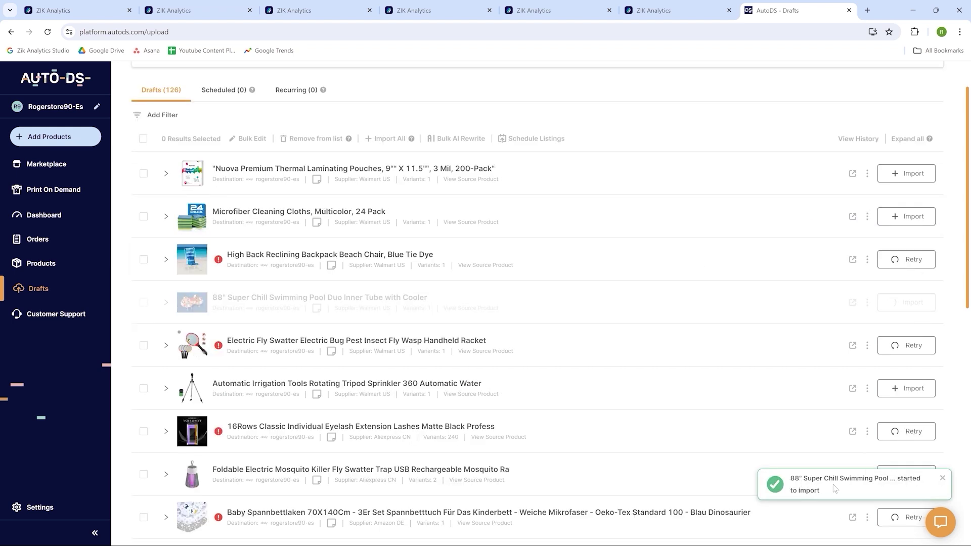
drag(832, 491, 795, 483)
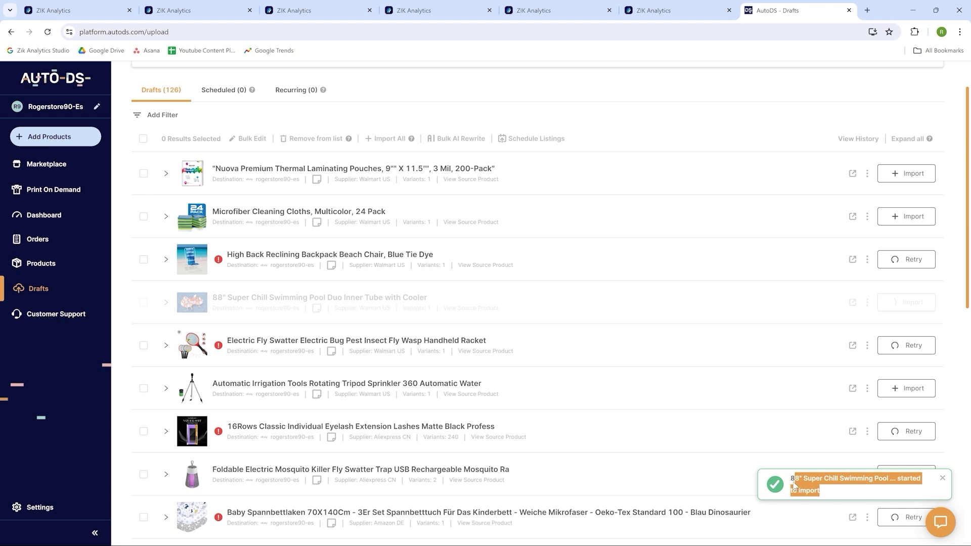
click(843, 484)
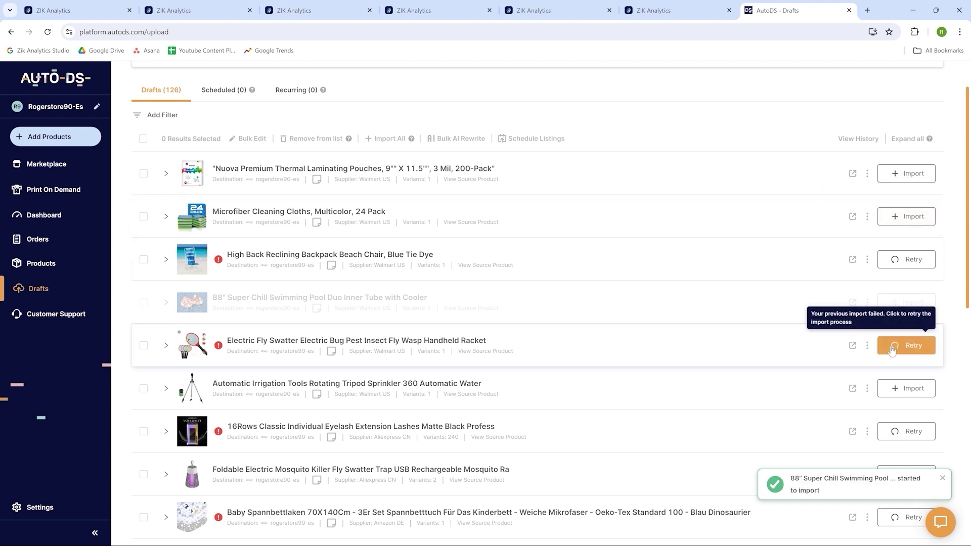
- Import the Microfiber Cleaning Cloths, Multicolor, 24 Pack draft from its row
click(907, 217)
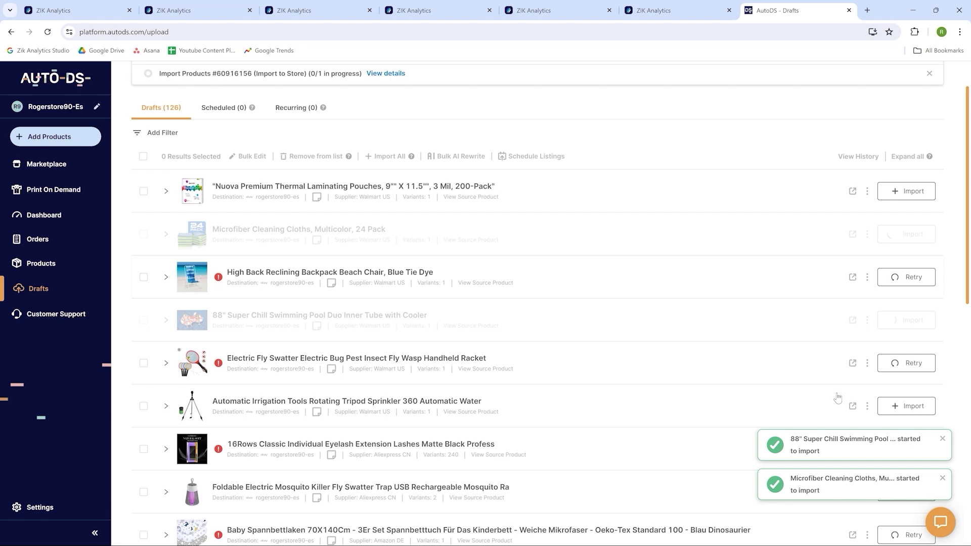